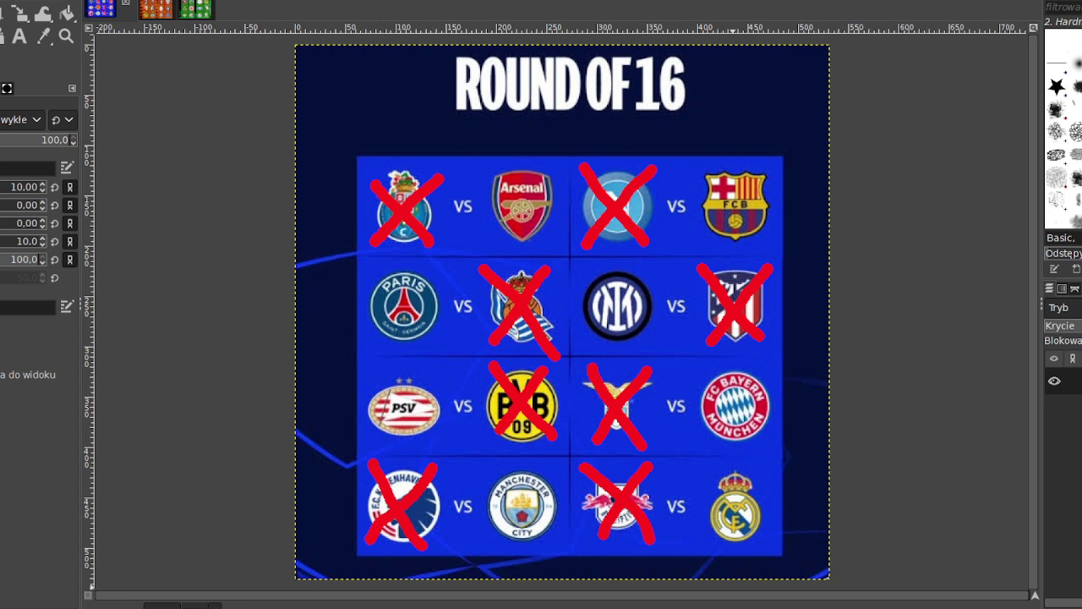
# - Examine the Champions League, Europa League and Conference League draw images one after another
pyautogui.click(156, 9)
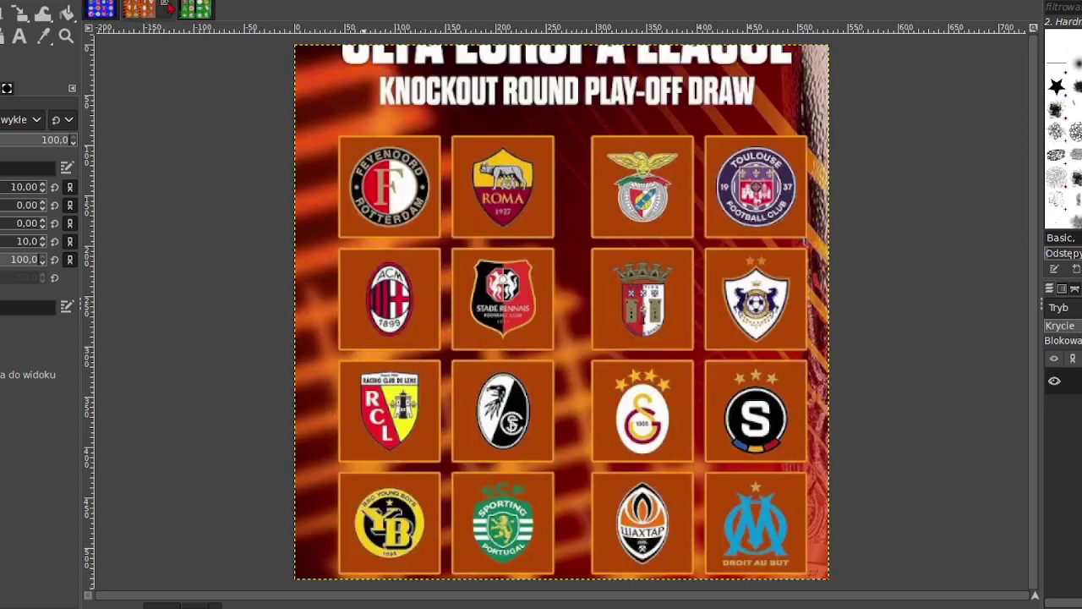
pyautogui.click(199, 10)
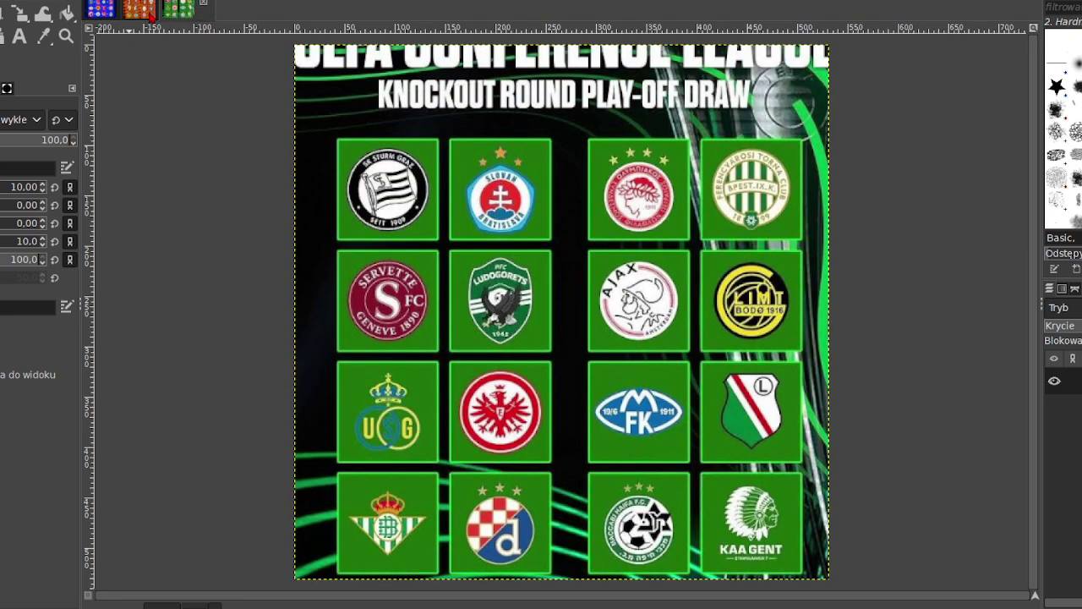
pyautogui.click(152, 12)
pyautogui.click(100, 9)
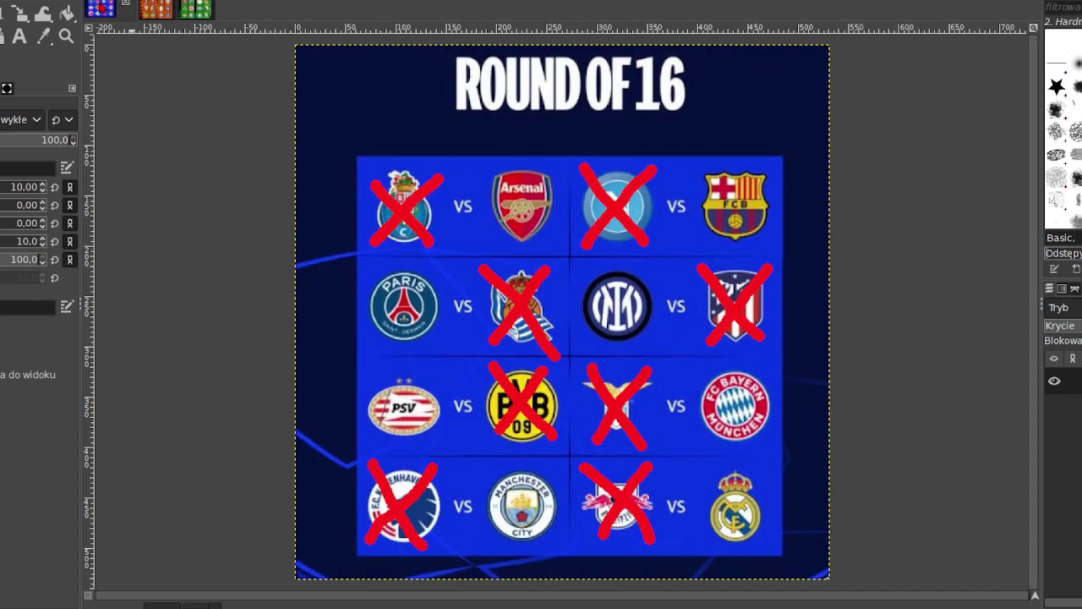
pyautogui.click(153, 11)
pyautogui.click(196, 12)
pyautogui.click(151, 15)
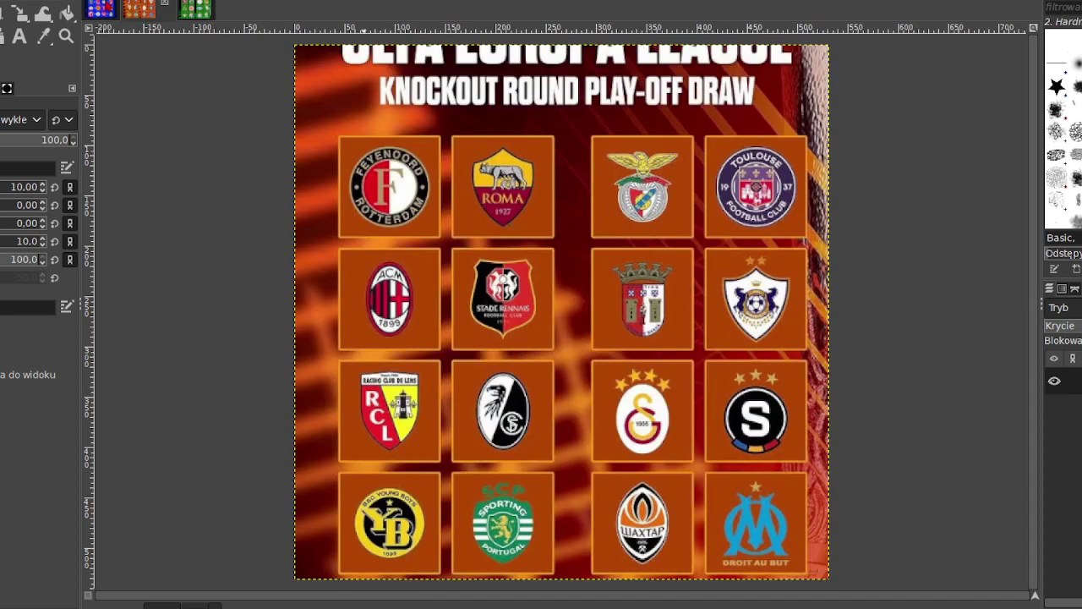
pyautogui.click(98, 9)
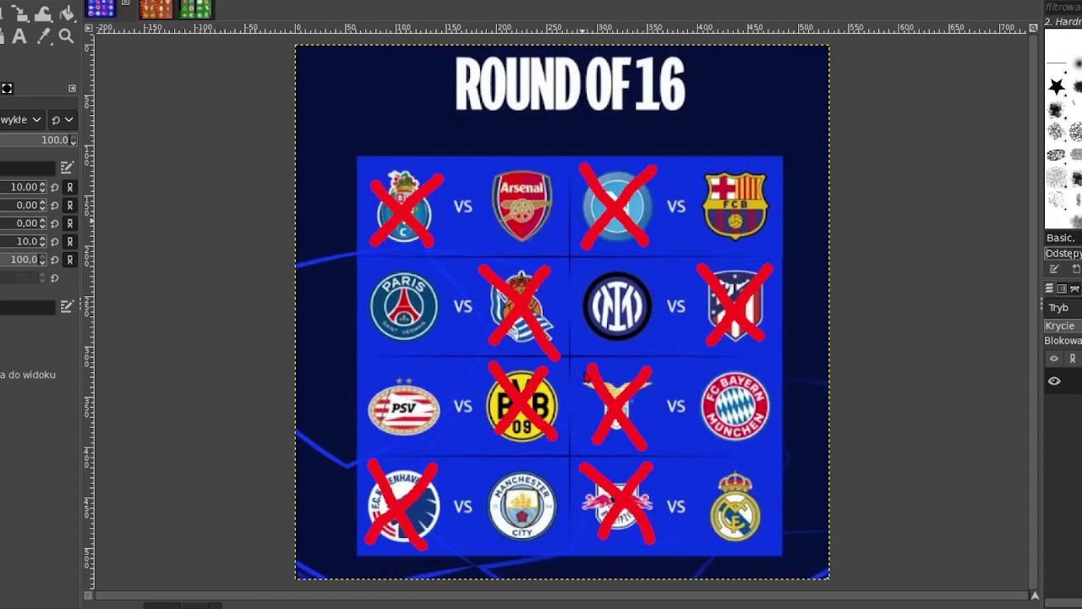
# - Close the Champions League Round of 16 image and paint a red X over the Feyenoord crest in the Europa League draw
pyautogui.click(126, 8)
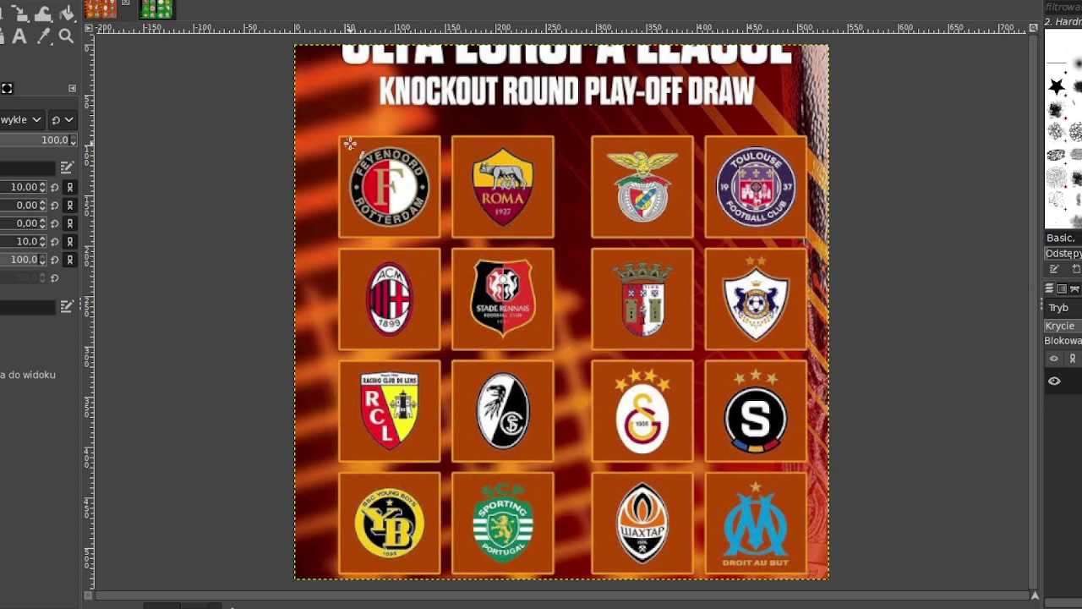
pyautogui.moveTo(349, 143); pyautogui.dragTo(415, 229)
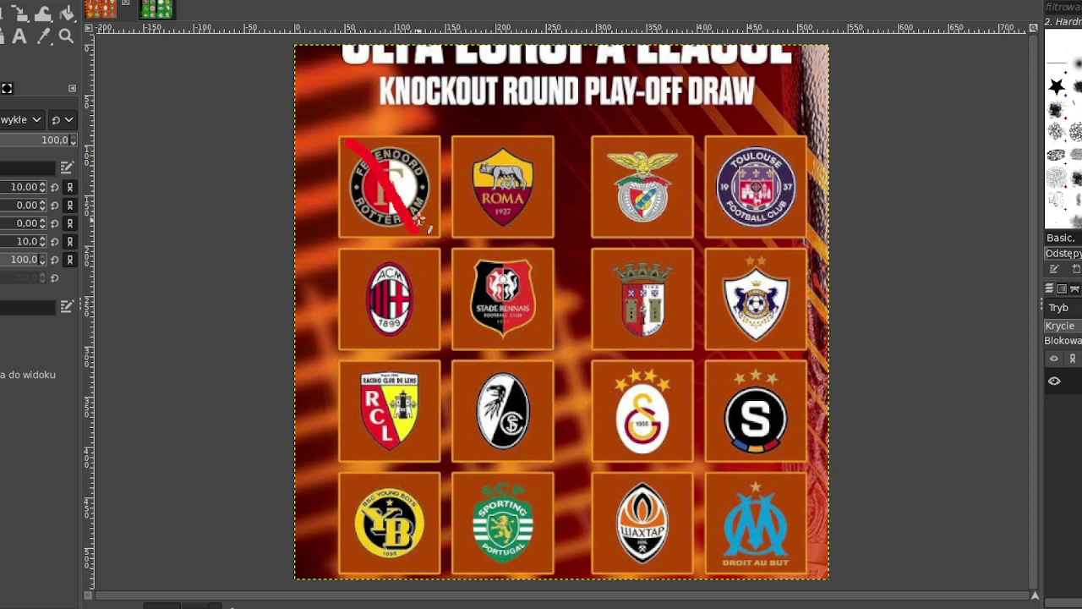
pyautogui.moveTo(423, 146); pyautogui.dragTo(371, 213)
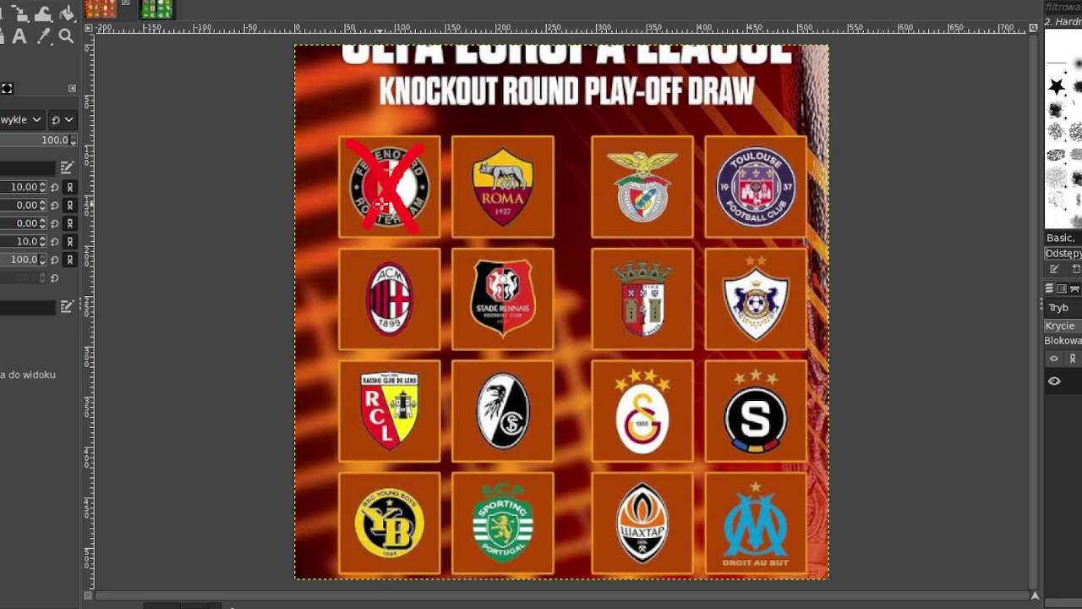
pyautogui.moveTo(392, 166)
pyautogui.mouseDown()
pyautogui.moveTo(415, 153)
pyautogui.moveTo(372, 194)
pyautogui.mouseUp()
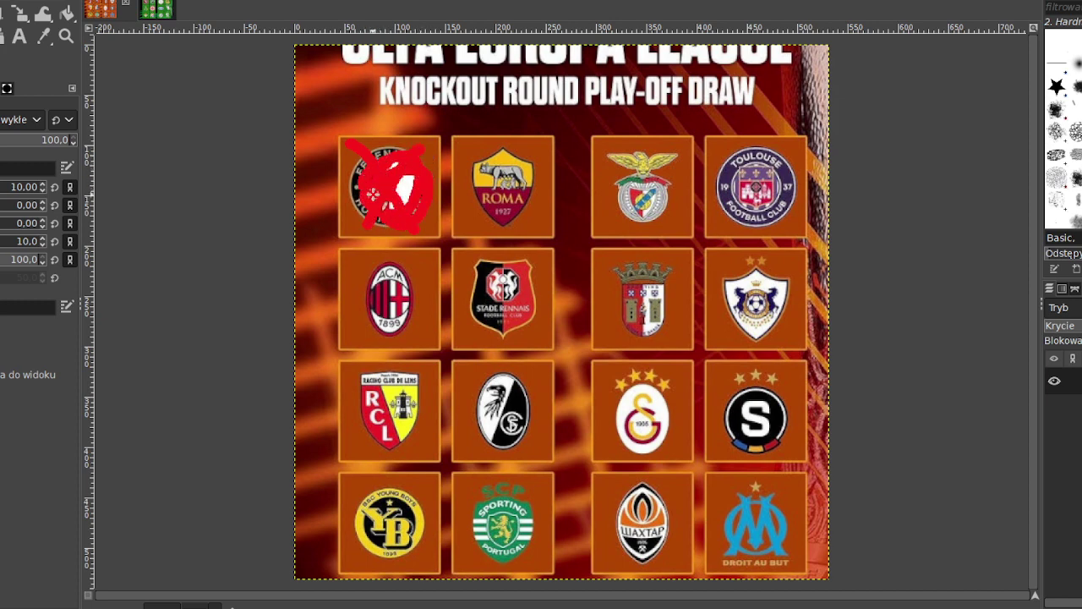
pyautogui.hotkey('ctrl', 'z')
pyautogui.hotkey('ctrl', 'z')
pyautogui.hotkey('ctrl', 'z')
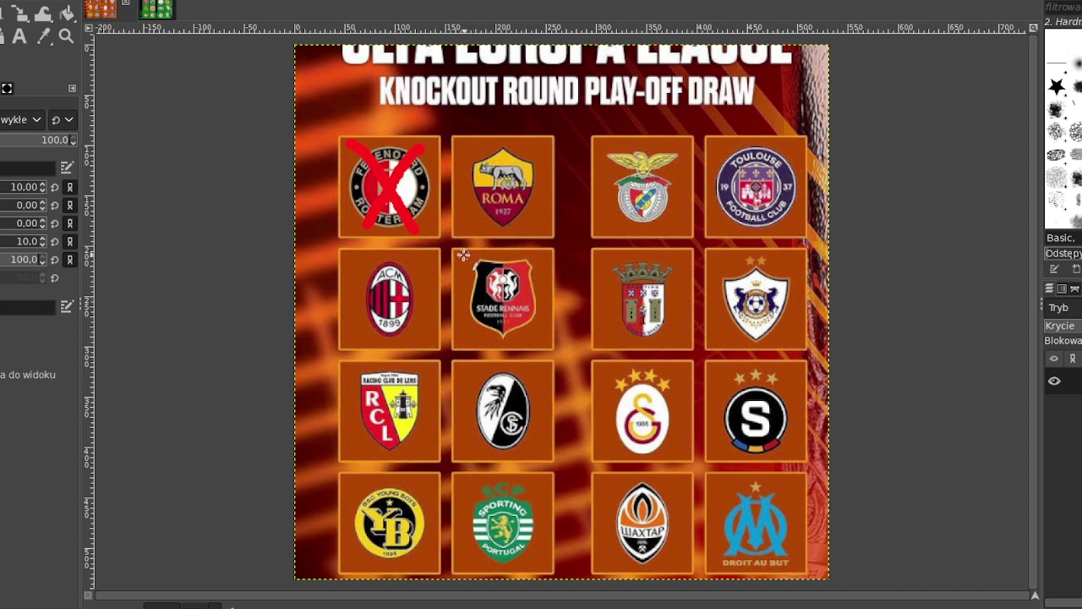
# - Cross out the Stade Rennais and SC Freiburg crests in the Europa League draw with red brush strokes
pyautogui.moveTo(464, 254); pyautogui.dragTo(541, 348)
pyautogui.moveTo(535, 257); pyautogui.dragTo(475, 340)
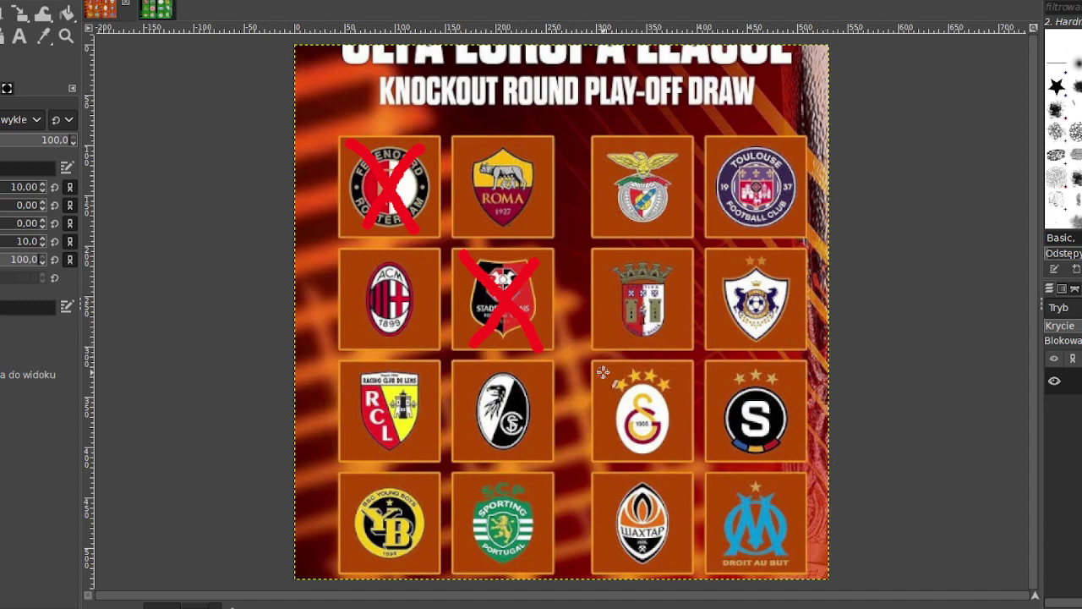
pyautogui.scroll(5, 603, 372)
pyautogui.hscroll(-3, 336, 603)
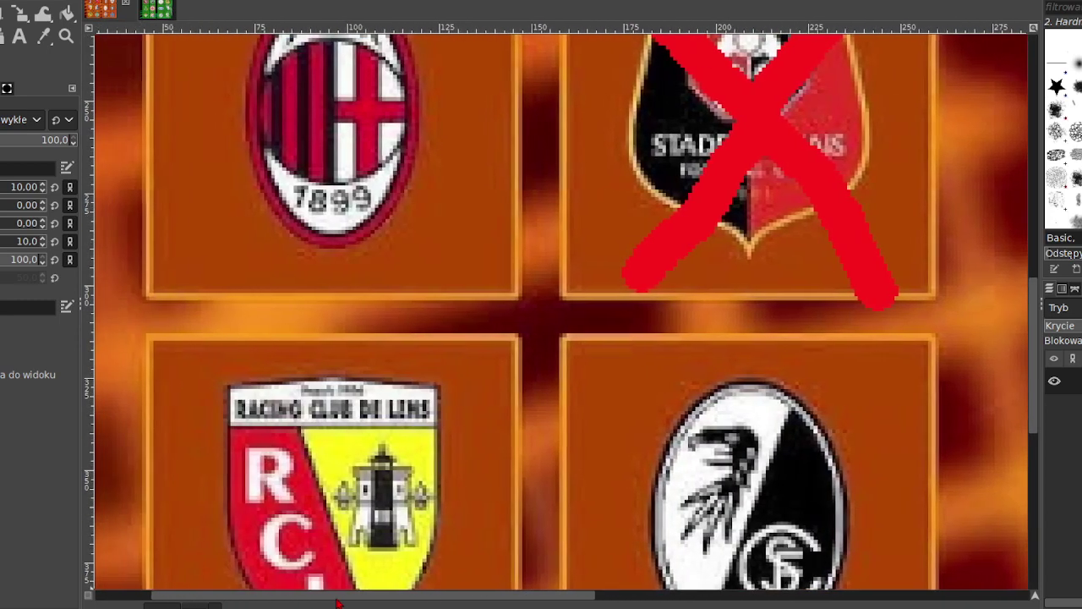
pyautogui.scroll(-3, 476, 462)
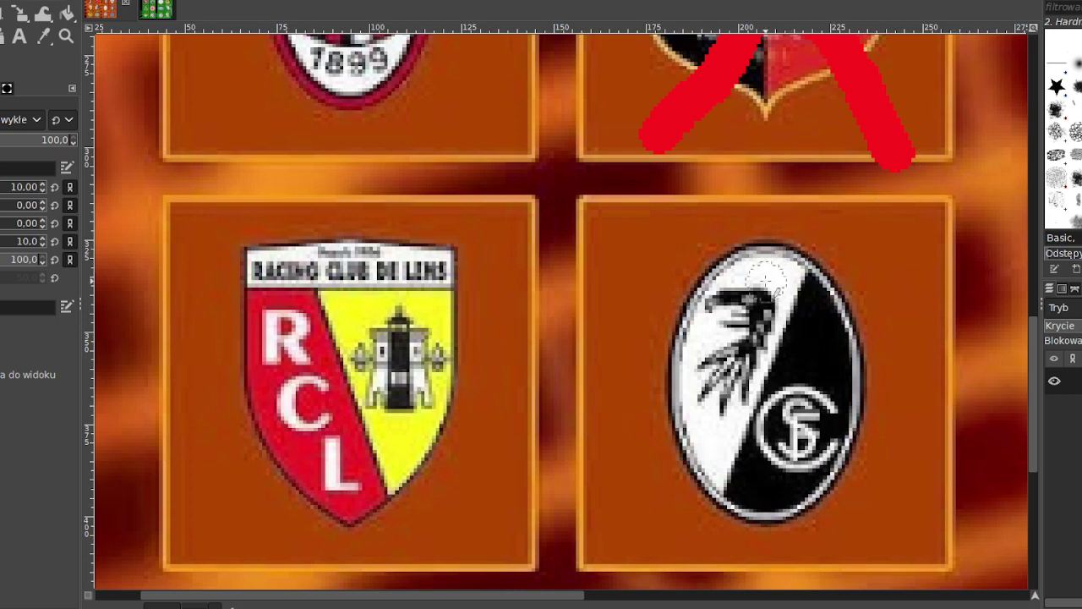
pyautogui.moveTo(910, 230); pyautogui.dragTo(661, 541)
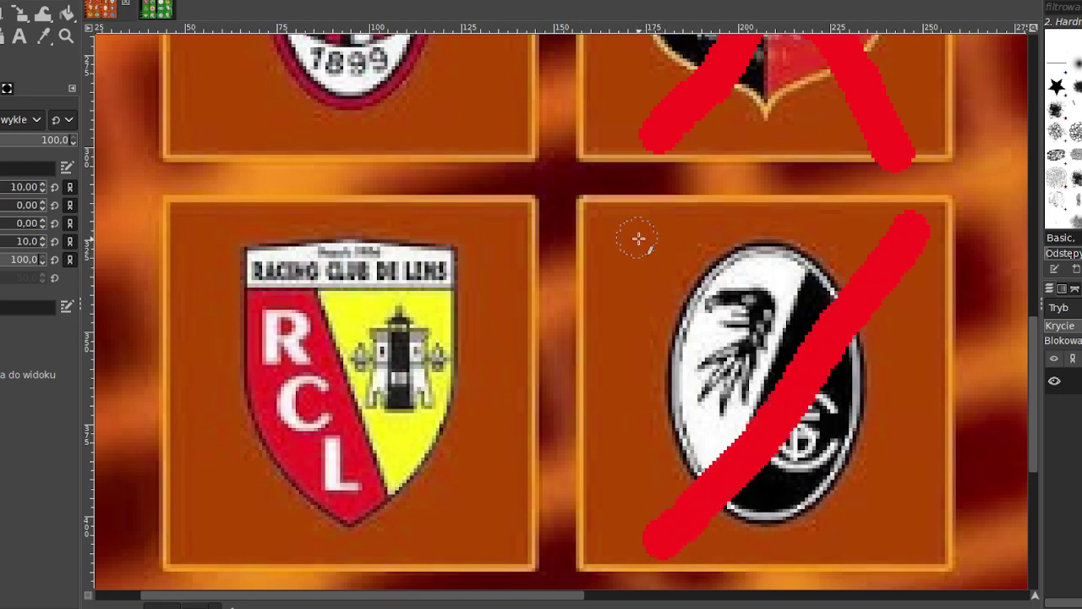
pyautogui.moveTo(638, 239)
pyautogui.mouseDown()
pyautogui.moveTo(808, 490)
pyautogui.moveTo(875, 551)
pyautogui.mouseUp()
# - Paint a red X over the Young Boys crest and another over the Shakhtar crest
pyautogui.scroll(-5, 790, 350)
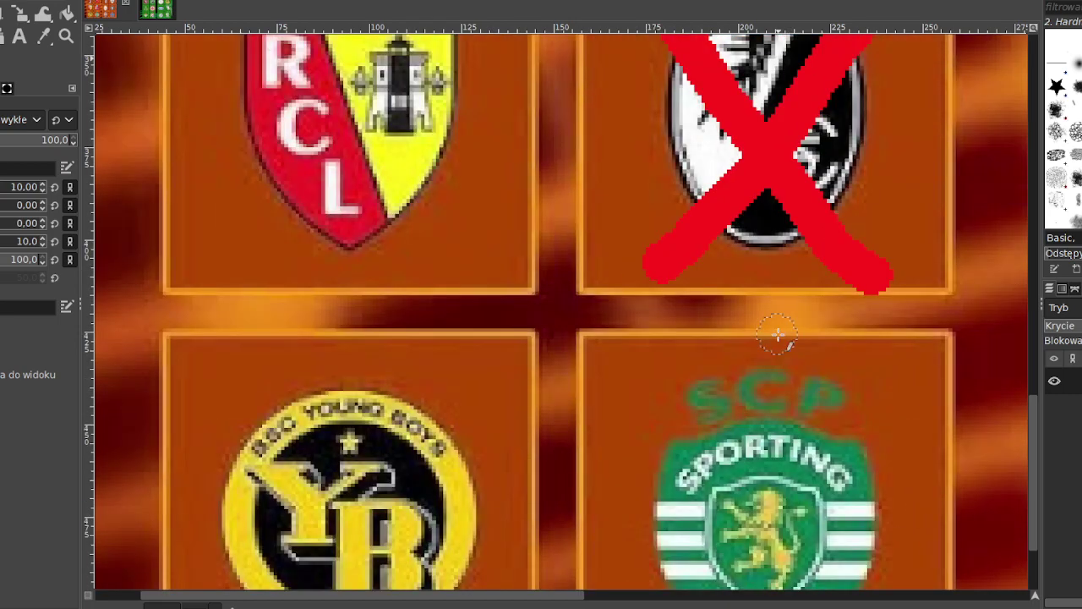
pyautogui.scroll(-3, 777, 336)
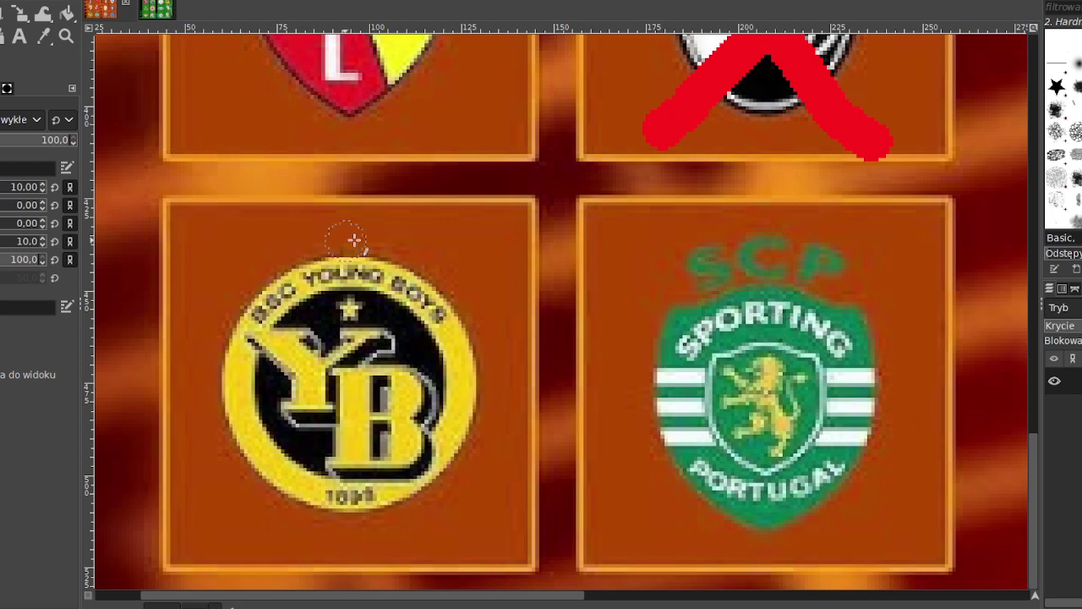
pyautogui.moveTo(504, 223)
pyautogui.mouseDown()
pyautogui.moveTo(386, 374)
pyautogui.moveTo(245, 511)
pyautogui.mouseUp()
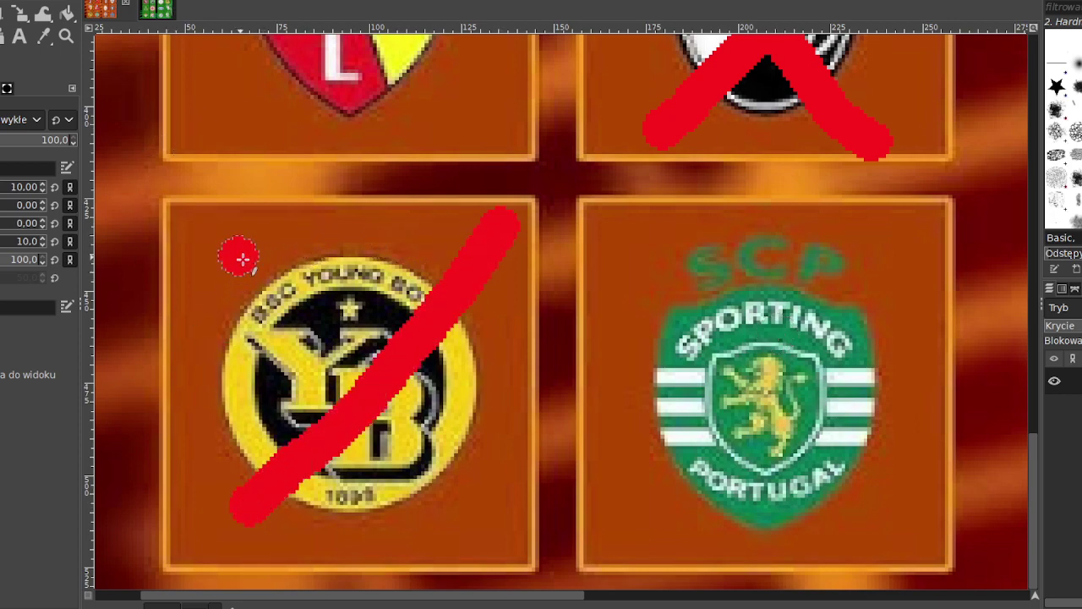
pyautogui.moveTo(236, 250); pyautogui.dragTo(478, 562)
pyautogui.moveTo(570, 602); pyautogui.dragTo(1000, 602)
pyautogui.moveTo(542, 242)
pyautogui.mouseDown()
pyautogui.moveTo(334, 376)
pyautogui.moveTo(224, 478)
pyautogui.mouseUp()
pyautogui.moveTo(264, 275)
pyautogui.mouseDown()
pyautogui.moveTo(282, 298)
pyautogui.moveTo(537, 581)
pyautogui.mouseUp()
# - Paint red crosses over the Sparta Prague and Qarabag crests in the Europa League draw
pyautogui.scroll(5, 584, 481)
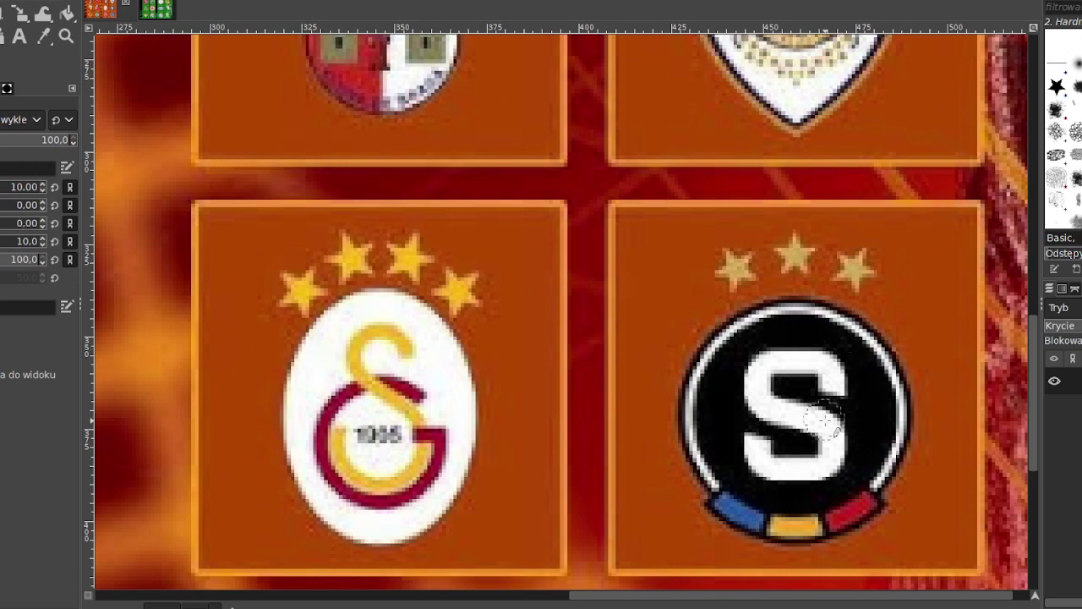
pyautogui.moveTo(947, 239)
pyautogui.mouseDown()
pyautogui.moveTo(819, 419)
pyautogui.moveTo(683, 534)
pyautogui.mouseUp()
pyautogui.moveTo(674, 284); pyautogui.dragTo(911, 472)
pyautogui.scroll(3, 896, 461)
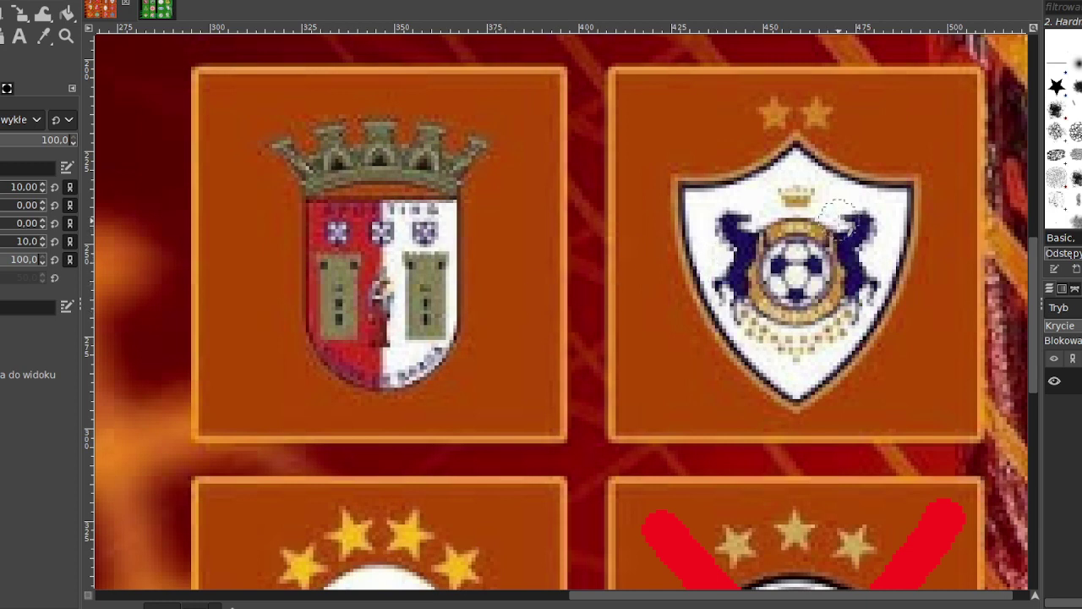
pyautogui.moveTo(957, 89)
pyautogui.mouseDown()
pyautogui.moveTo(701, 385)
pyautogui.moveTo(709, 393)
pyautogui.mouseUp()
pyautogui.moveTo(676, 101); pyautogui.dragTo(845, 250)
# - Cross out the Toulouse crest with a red X and return to the view of the whole Europa League image
pyautogui.scroll(5, 857, 254)
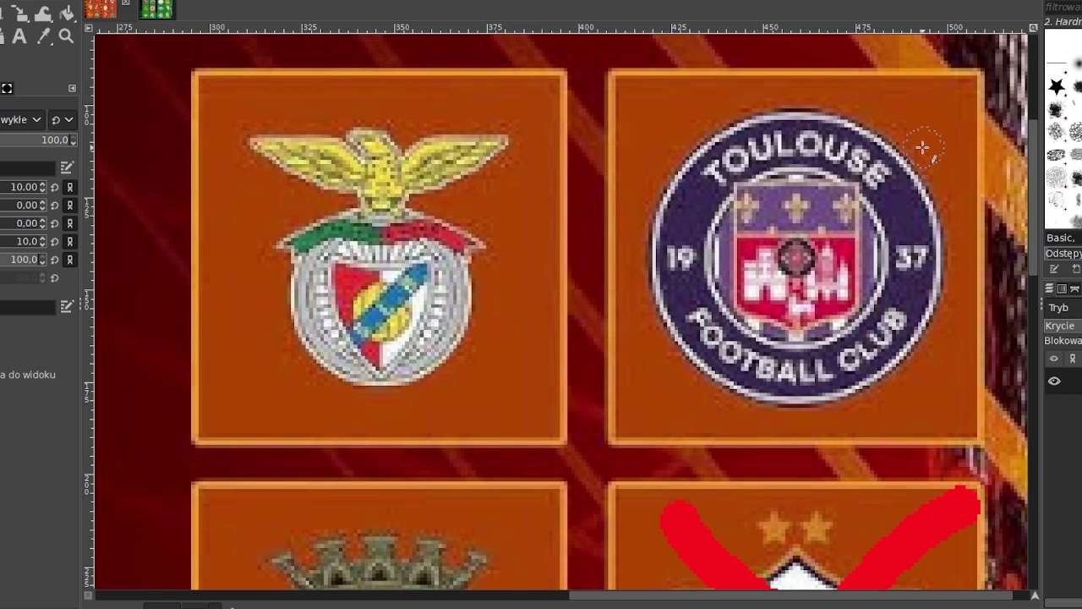
pyautogui.moveTo(942, 100); pyautogui.dragTo(683, 413)
pyautogui.moveTo(659, 91)
pyautogui.mouseDown()
pyautogui.moveTo(898, 326)
pyautogui.moveTo(936, 393)
pyautogui.mouseUp()
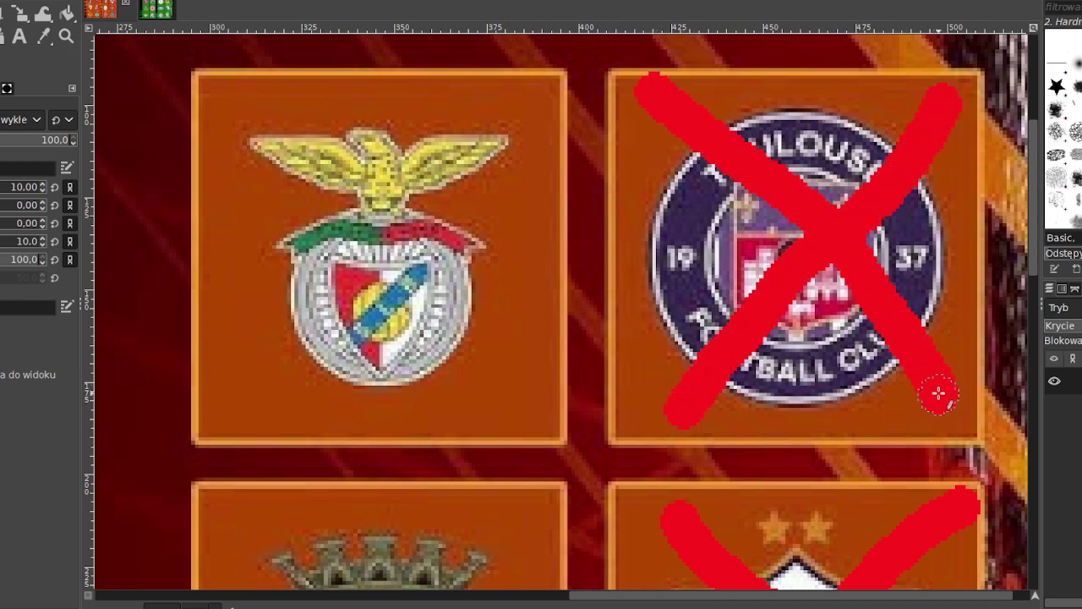
pyautogui.scroll(-2, 822, 313)
pyautogui.scroll(-2, 826, 313)
pyautogui.scroll(-2, 828, 355)
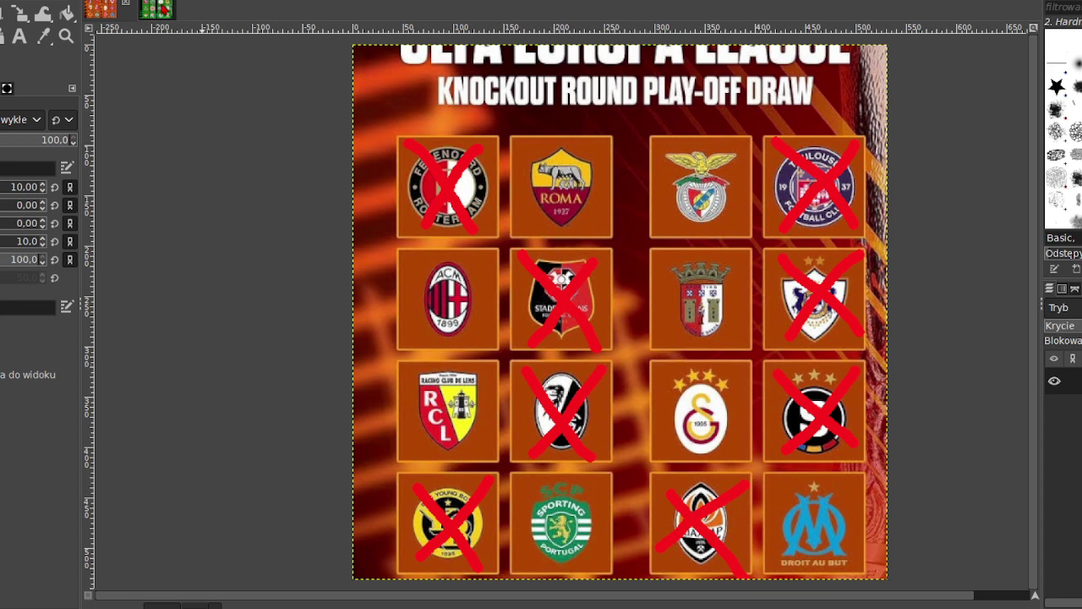
# - Switch to the Conference League image and paint a red X over the Union Saint-Gilloise crest
pyautogui.click(160, 10)
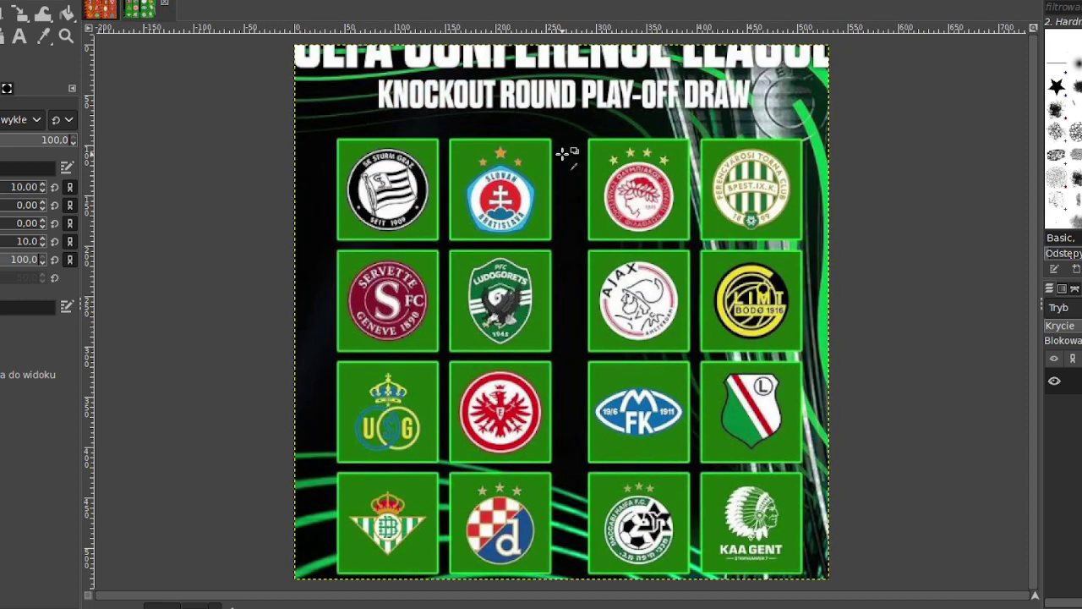
pyautogui.scroll(3, 562, 154)
pyautogui.scroll(1, 562, 154)
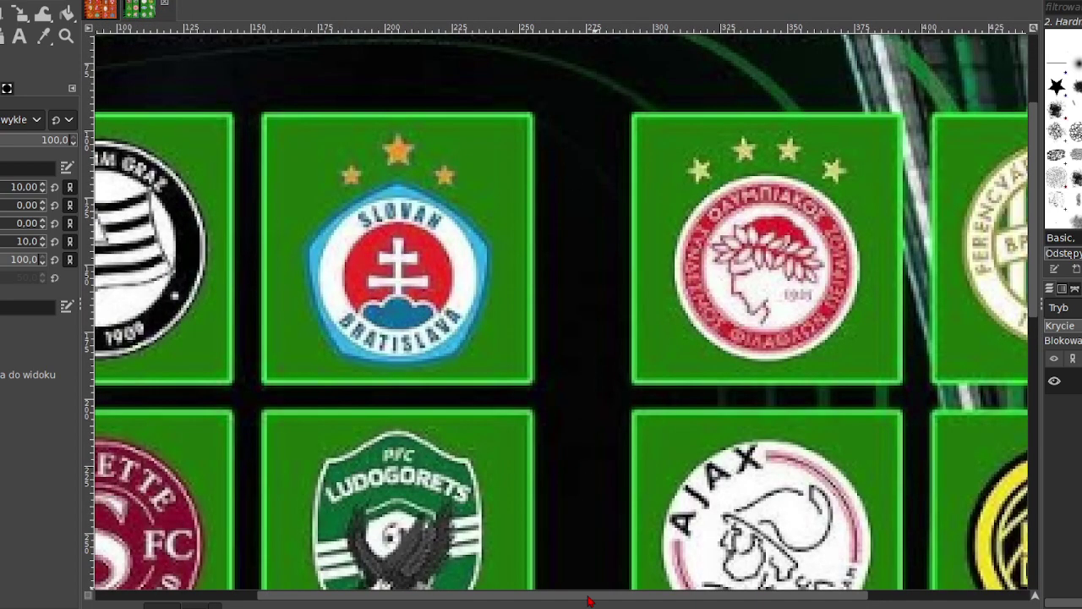
pyautogui.moveTo(591, 596); pyautogui.dragTo(406, 592)
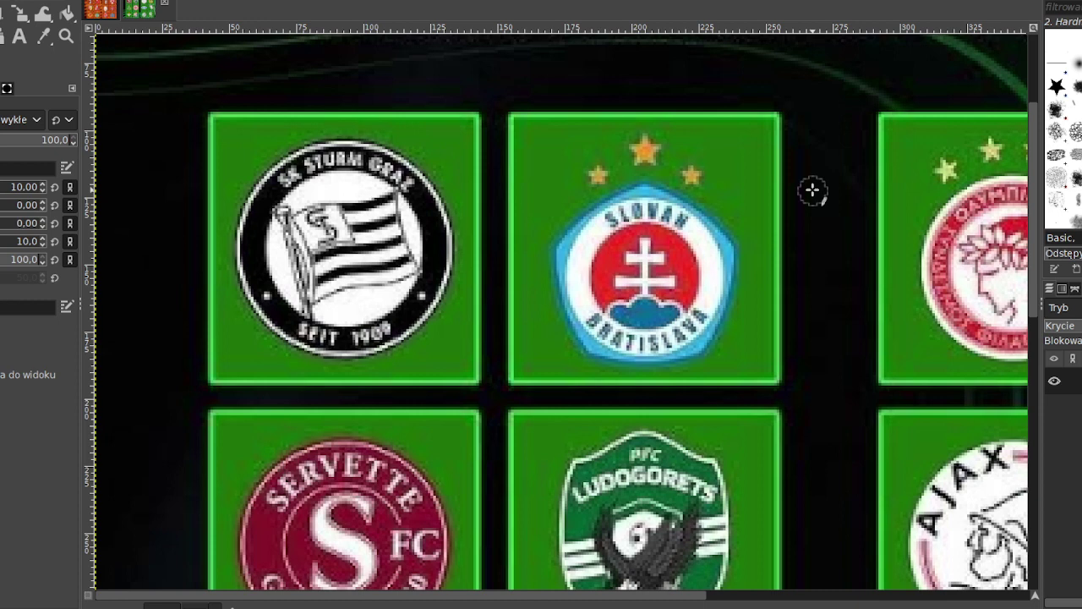
pyautogui.scroll(-3, 533, 258)
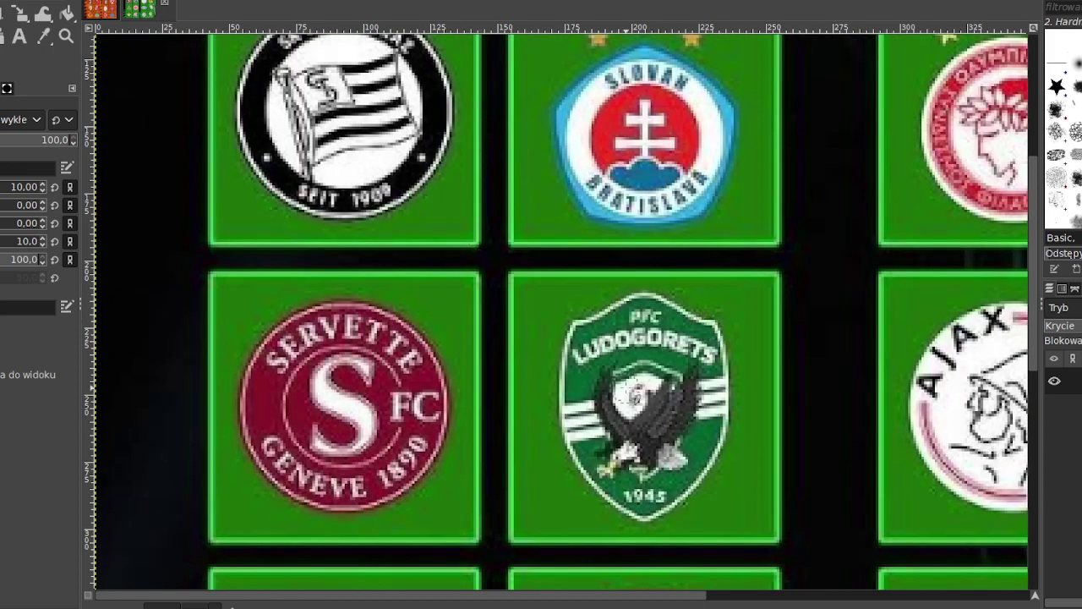
pyautogui.scroll(-9, 562, 326)
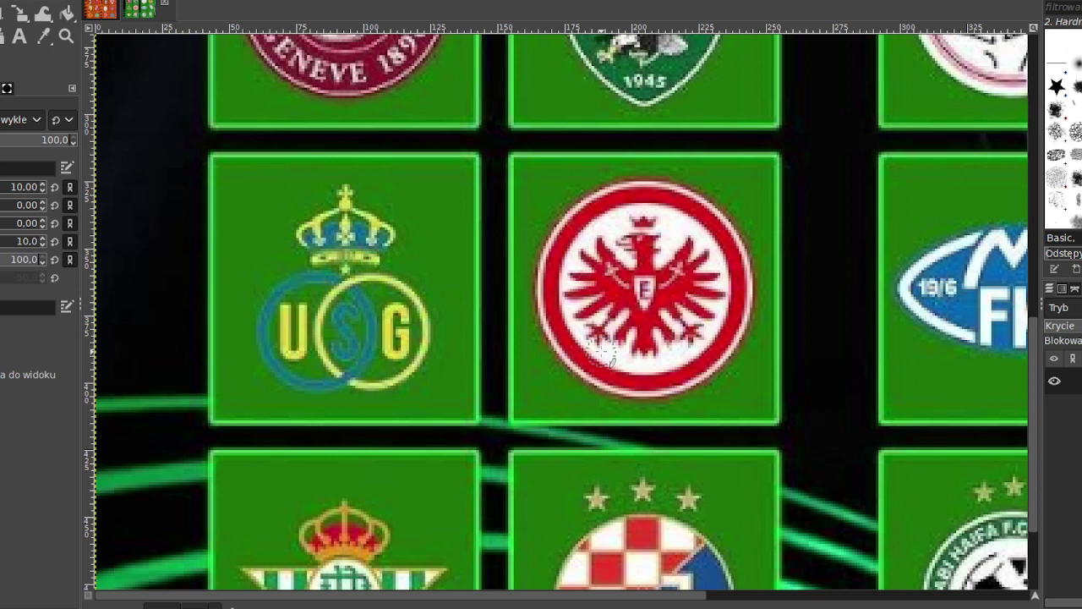
pyautogui.moveTo(457, 177)
pyautogui.mouseDown()
pyautogui.moveTo(362, 302)
pyautogui.moveTo(249, 398)
pyautogui.mouseUp()
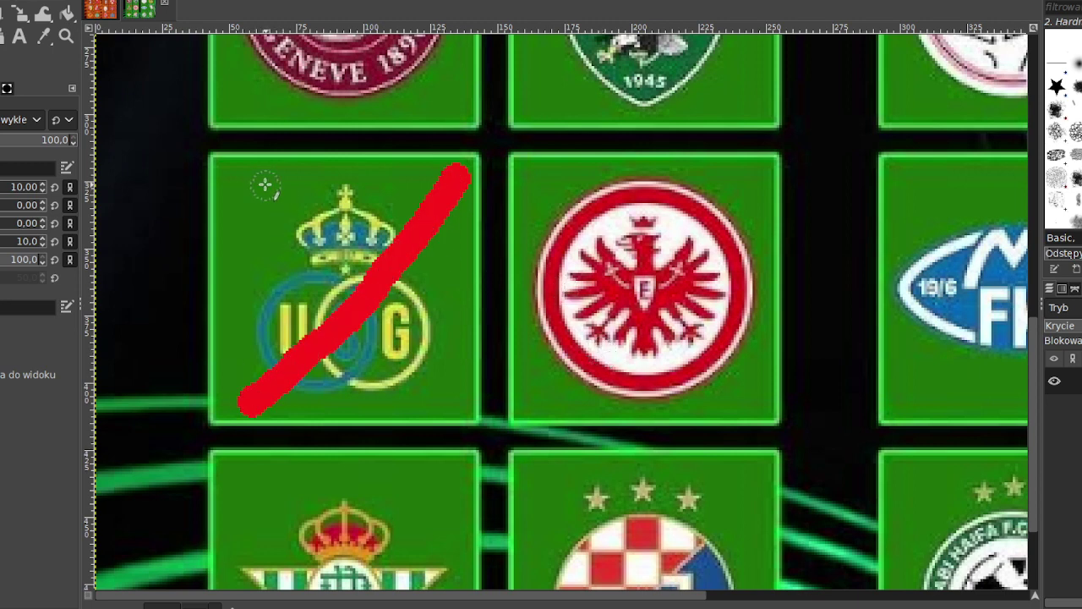
pyautogui.moveTo(245, 178)
pyautogui.mouseDown()
pyautogui.moveTo(311, 293)
pyautogui.moveTo(461, 411)
pyautogui.mouseUp()
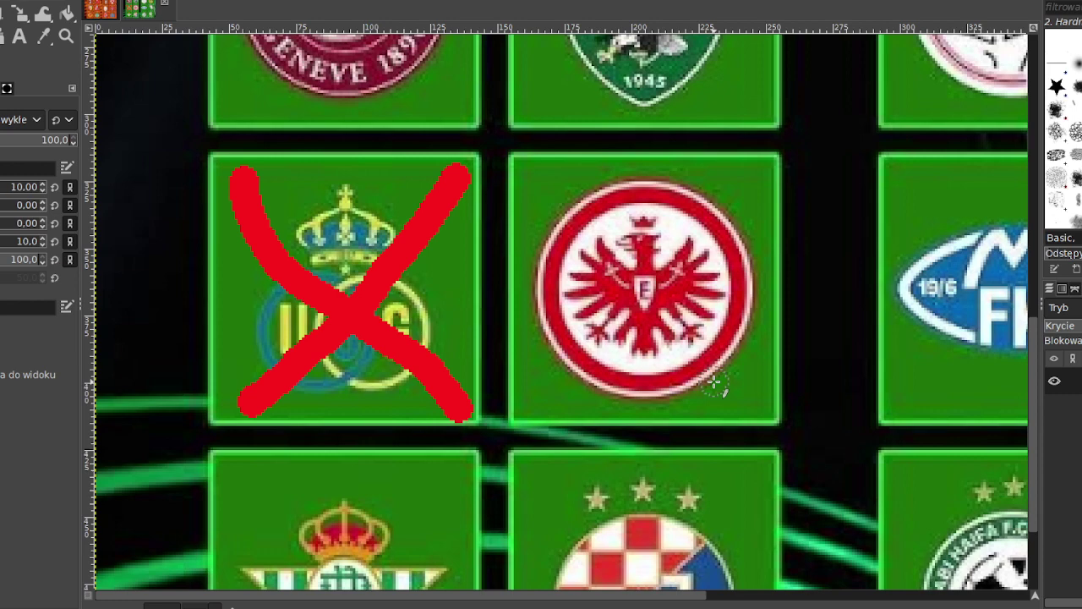
# - Cross out the Dinamo Zagreb and Maccabi Haifa crests in the Conference League draw with red brush strokes
pyautogui.scroll(-4, 715, 384)
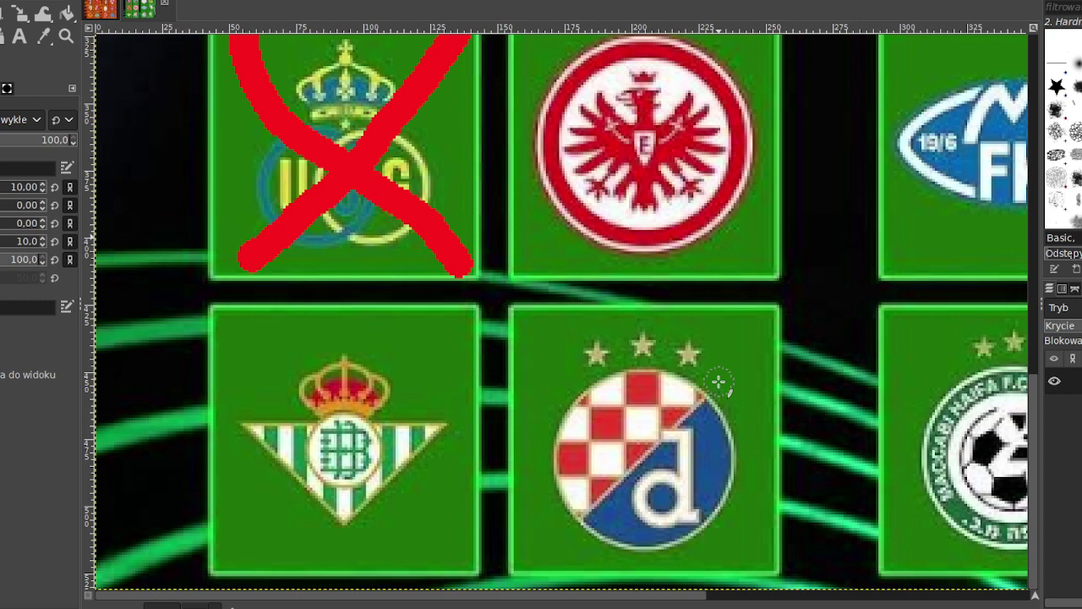
pyautogui.moveTo(744, 340)
pyautogui.mouseDown()
pyautogui.moveTo(610, 514)
pyautogui.moveTo(566, 536)
pyautogui.mouseUp()
pyautogui.moveTo(548, 335); pyautogui.dragTo(710, 538)
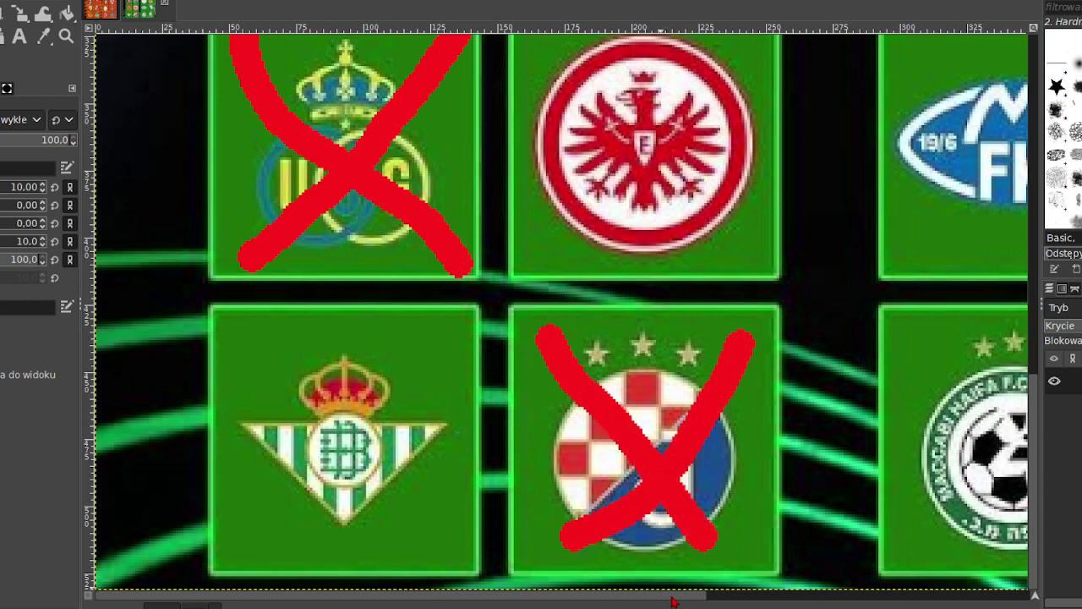
pyautogui.hscroll(6, 673, 601)
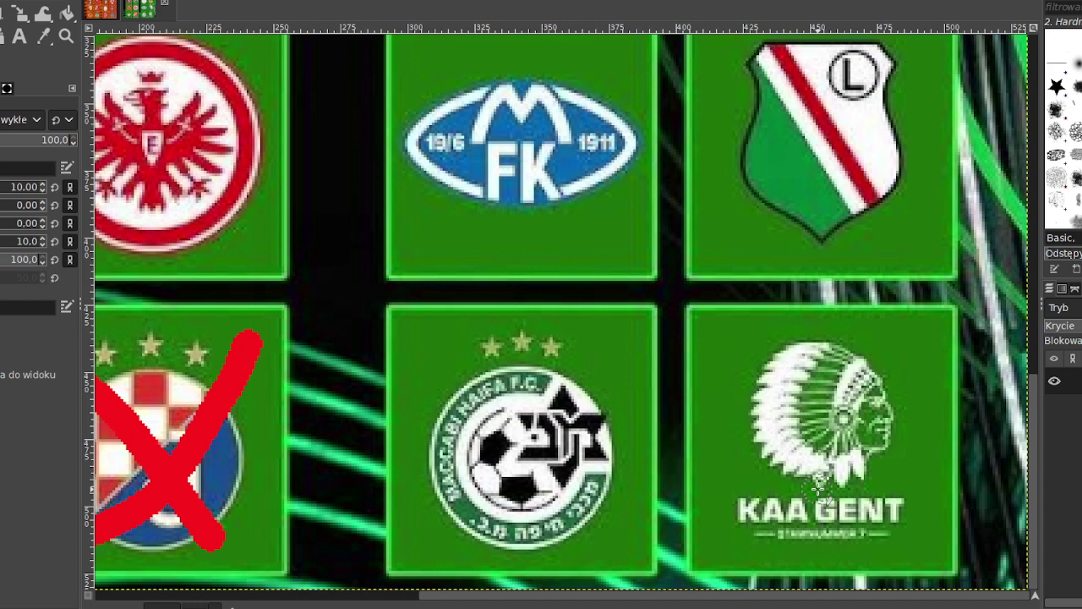
pyautogui.click(621, 336)
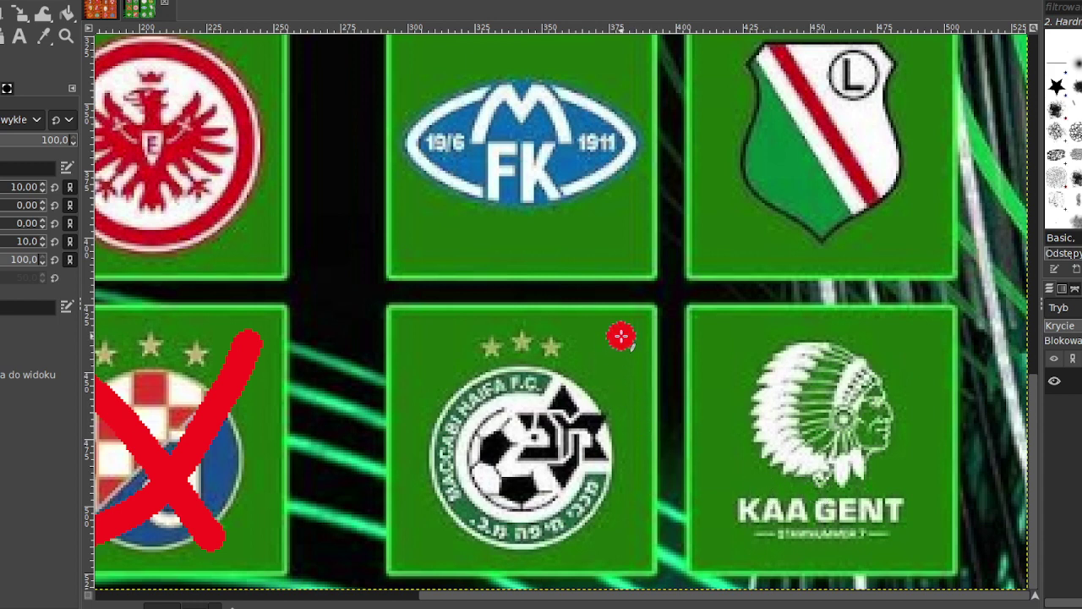
pyautogui.moveTo(621, 336)
pyautogui.mouseDown()
pyautogui.moveTo(502, 475)
pyautogui.moveTo(418, 528)
pyautogui.mouseUp()
pyautogui.moveTo(409, 326); pyautogui.dragTo(627, 551)
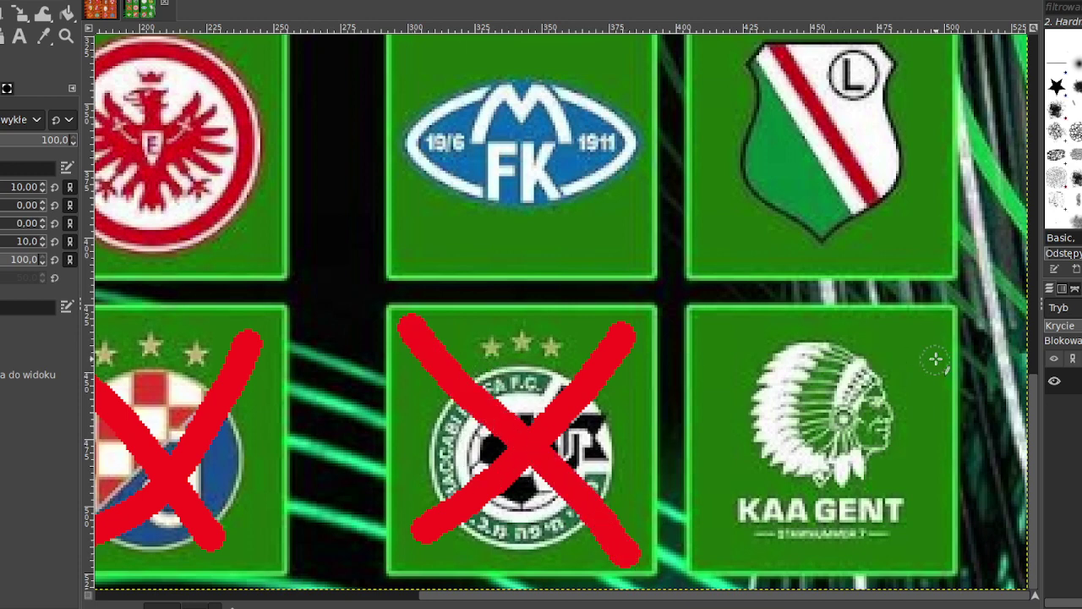
# - Paint a red X over the Bodø/Glimt crest in the Conference League draw
pyautogui.scroll(5, 935, 359)
pyautogui.scroll(-2, 936, 359)
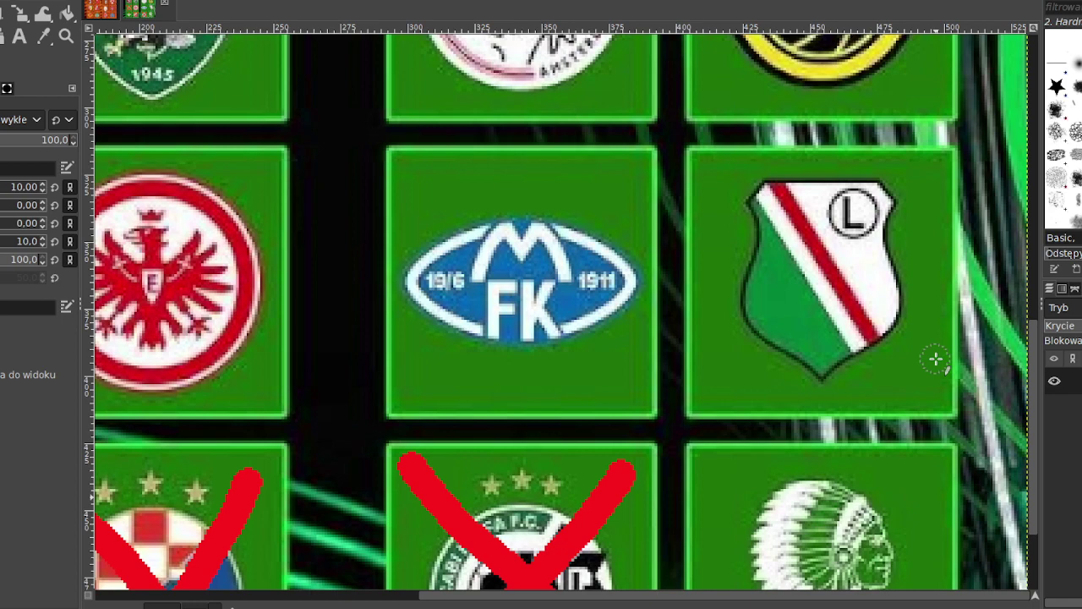
pyautogui.scroll(4, 936, 359)
pyautogui.scroll(-2, 708, 527)
pyautogui.scroll(1, 664, 499)
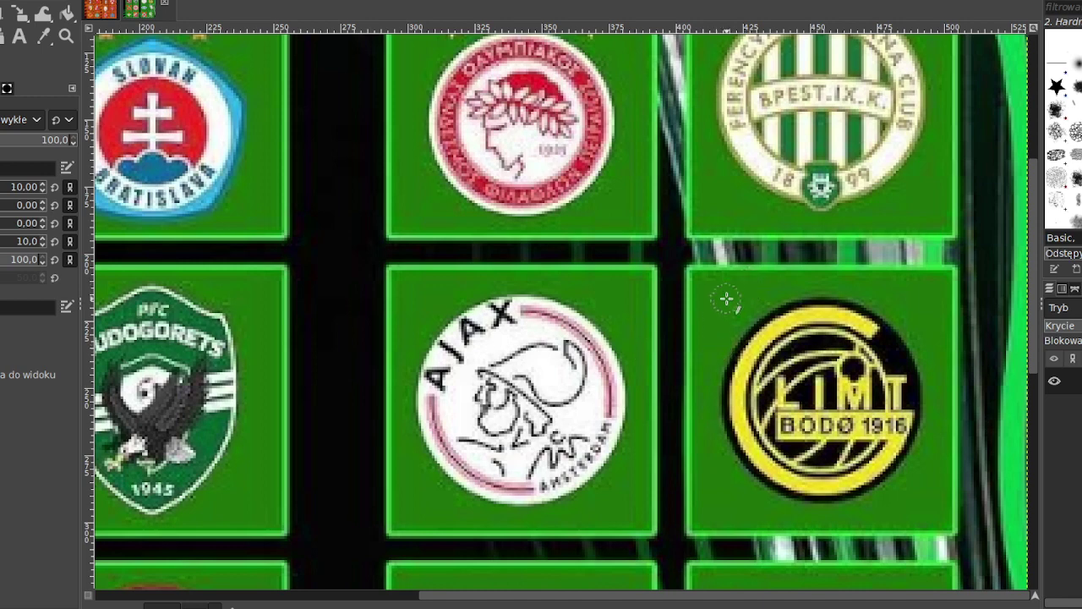
pyautogui.moveTo(708, 277); pyautogui.dragTo(903, 548)
pyautogui.moveTo(911, 333); pyautogui.dragTo(786, 470)
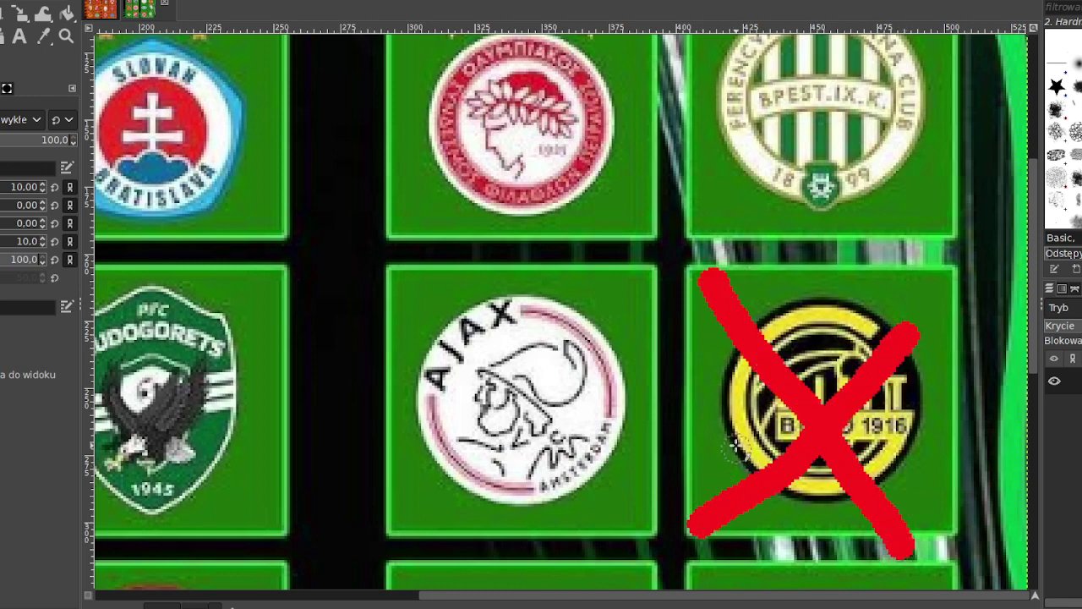
# - Cross out the Ferencváros and Slovan Bratislava crests in the first row of the Conference League draw with red strokes
pyautogui.scroll(5, 737, 447)
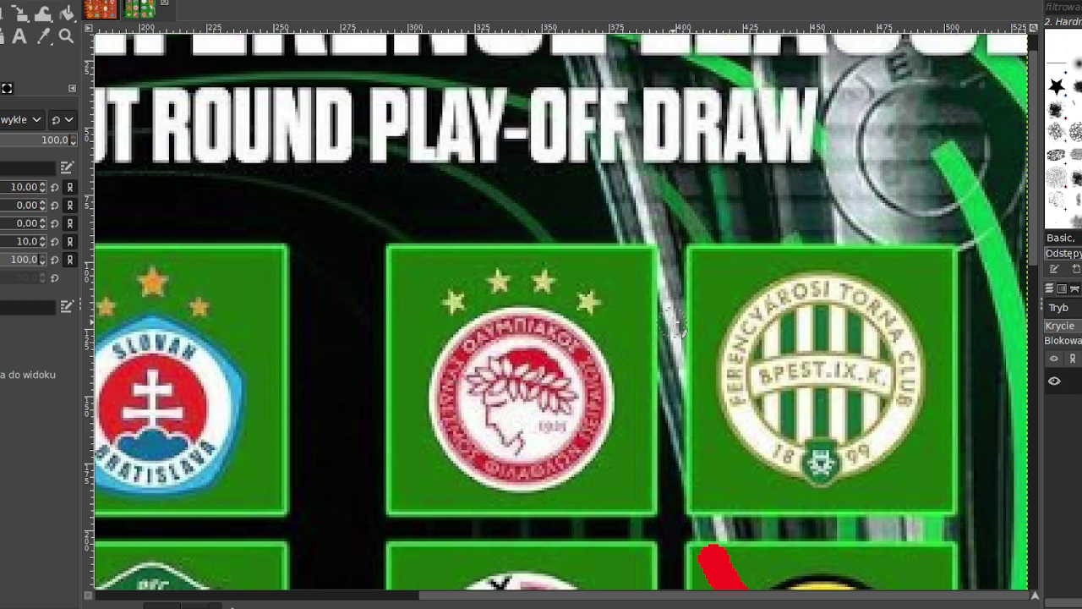
pyautogui.moveTo(921, 279)
pyautogui.mouseDown()
pyautogui.moveTo(833, 414)
pyautogui.moveTo(739, 489)
pyautogui.mouseUp()
pyautogui.moveTo(728, 311)
pyautogui.mouseDown()
pyautogui.moveTo(900, 401)
pyautogui.moveTo(938, 448)
pyautogui.mouseUp()
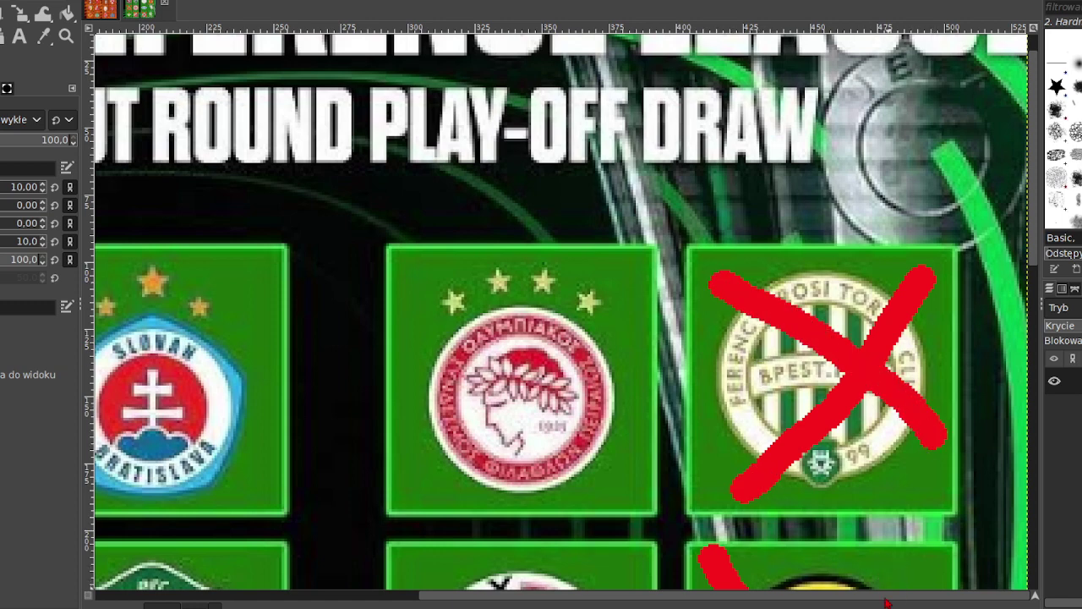
pyautogui.moveTo(888, 595); pyautogui.dragTo(542, 595)
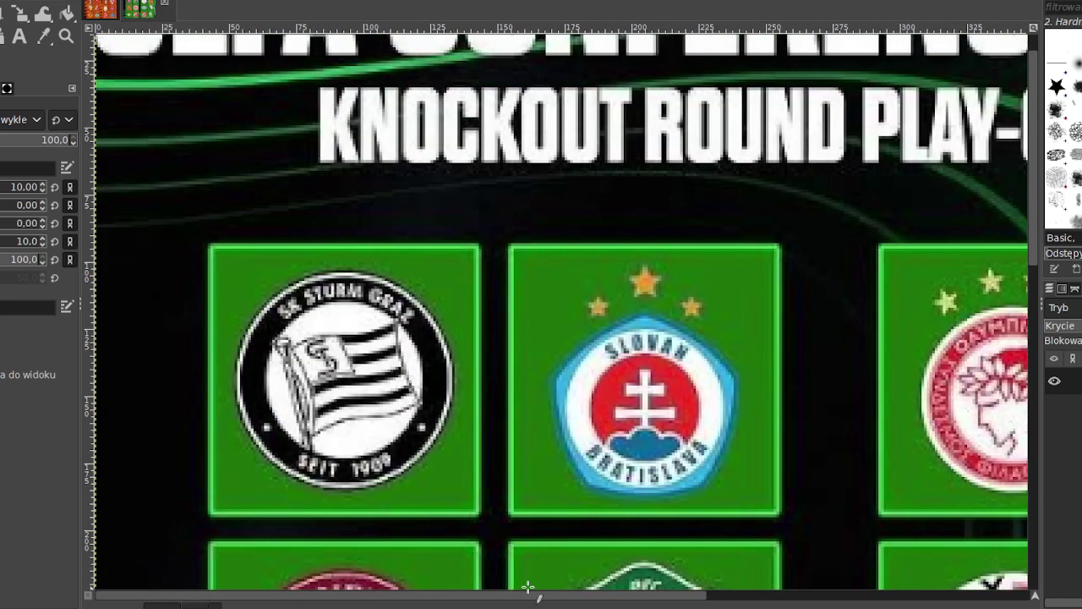
pyautogui.moveTo(537, 268)
pyautogui.mouseDown()
pyautogui.moveTo(711, 427)
pyautogui.moveTo(746, 475)
pyautogui.mouseUp()
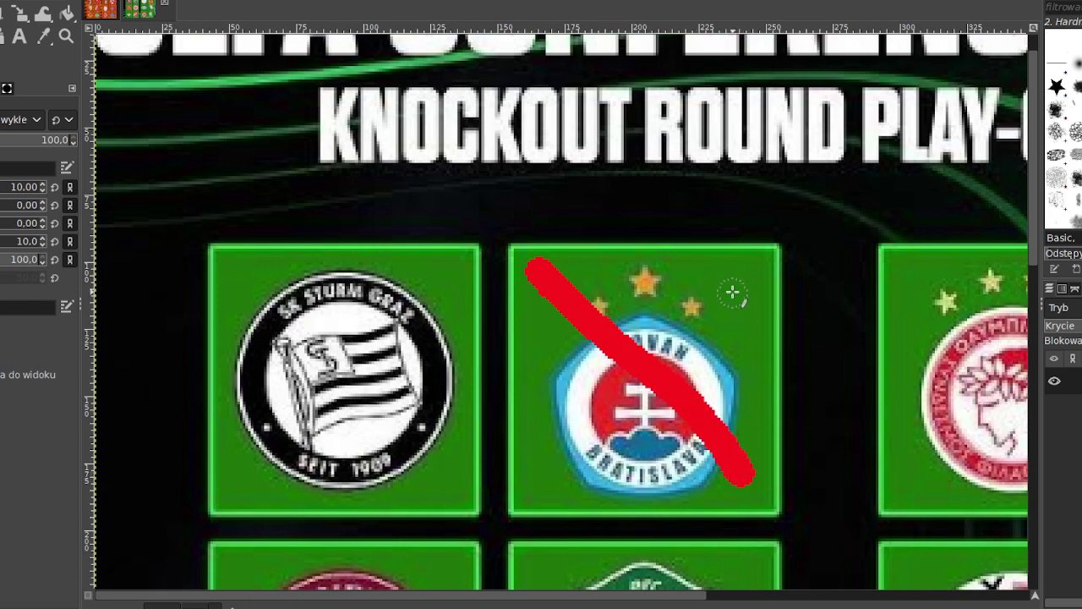
pyautogui.moveTo(734, 292); pyautogui.dragTo(523, 461)
# - Paint two parallel horizontal red strokes like an equals sign between the Servette and Ludogorets crests, overlapping both
pyautogui.scroll(-5, 523, 461)
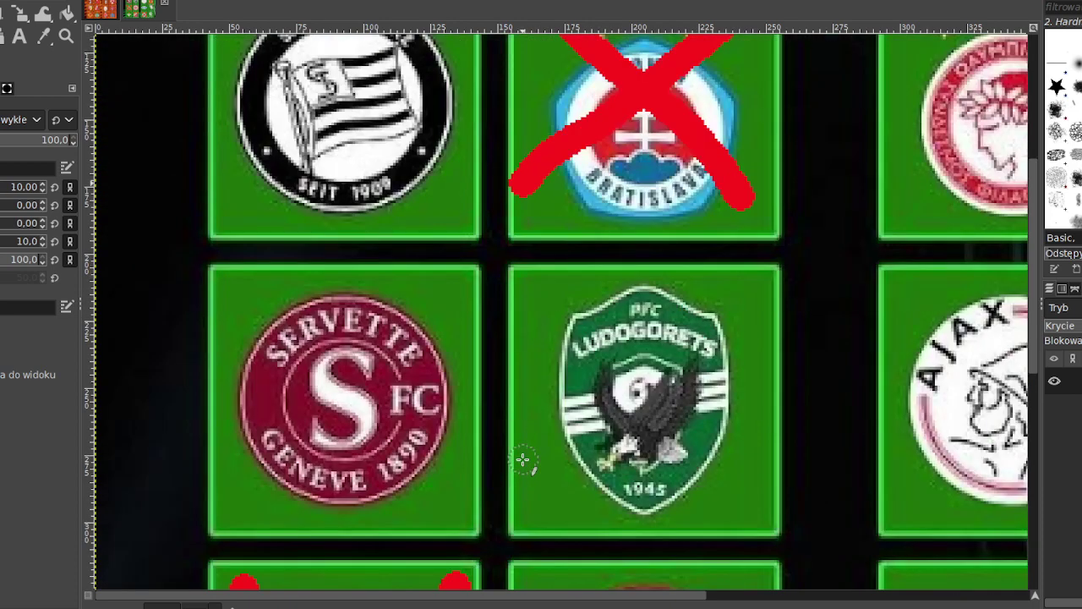
pyautogui.moveTo(381, 339); pyautogui.dragTo(668, 338)
pyautogui.moveTo(419, 411); pyautogui.dragTo(758, 423)
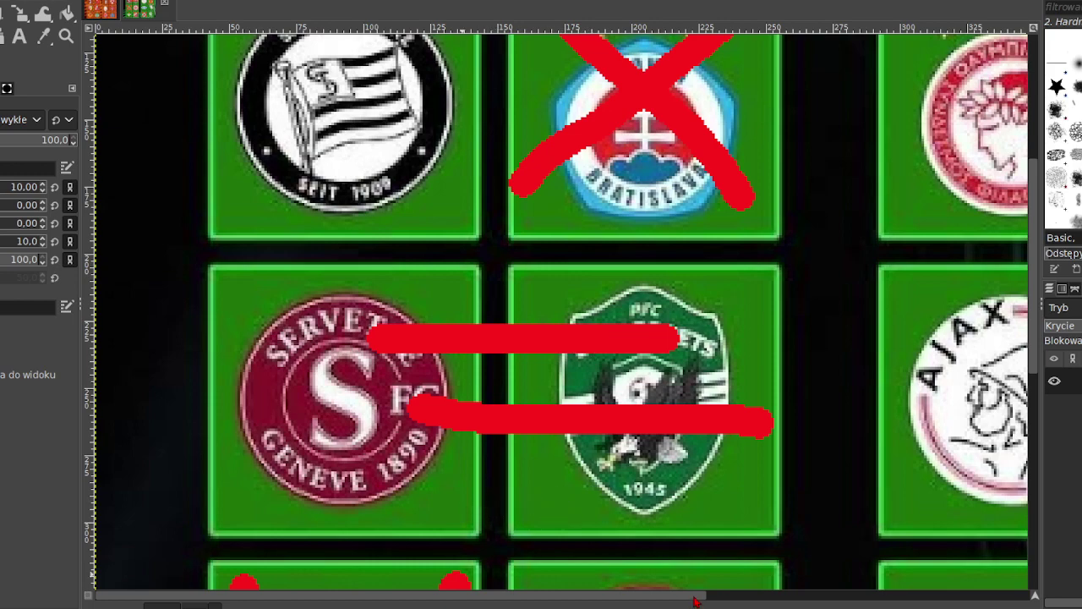
# - Paint a red X over the Molde FK crest beside the Legia crest
pyautogui.moveTo(693, 600); pyautogui.dragTo(997, 598)
pyautogui.scroll(-6, 849, 453)
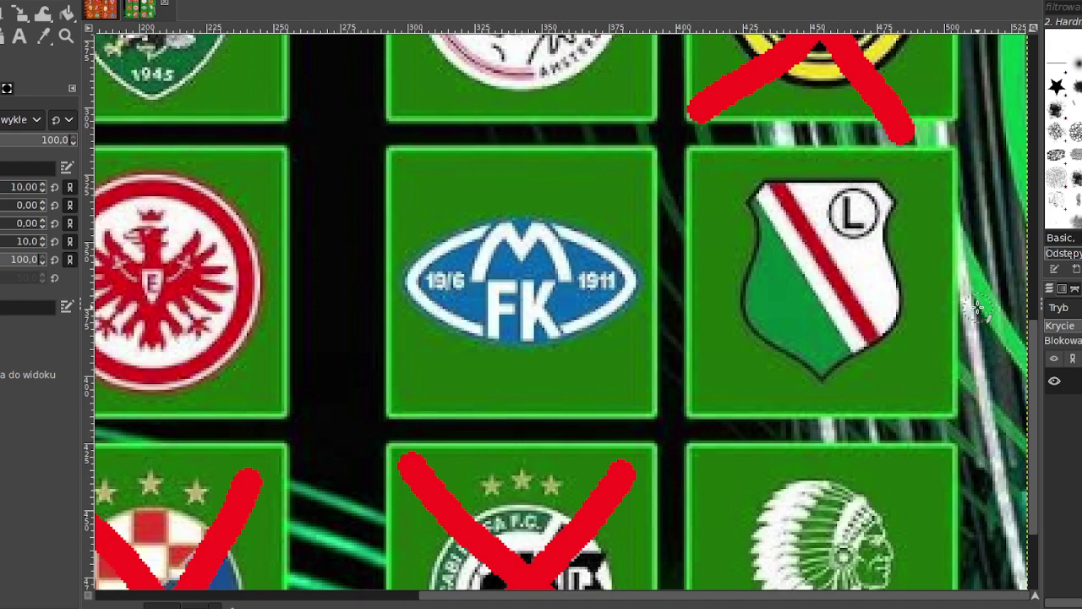
pyautogui.moveTo(624, 175); pyautogui.dragTo(440, 385)
pyautogui.moveTo(416, 167)
pyautogui.mouseDown()
pyautogui.moveTo(543, 281)
pyautogui.moveTo(645, 401)
pyautogui.mouseUp()
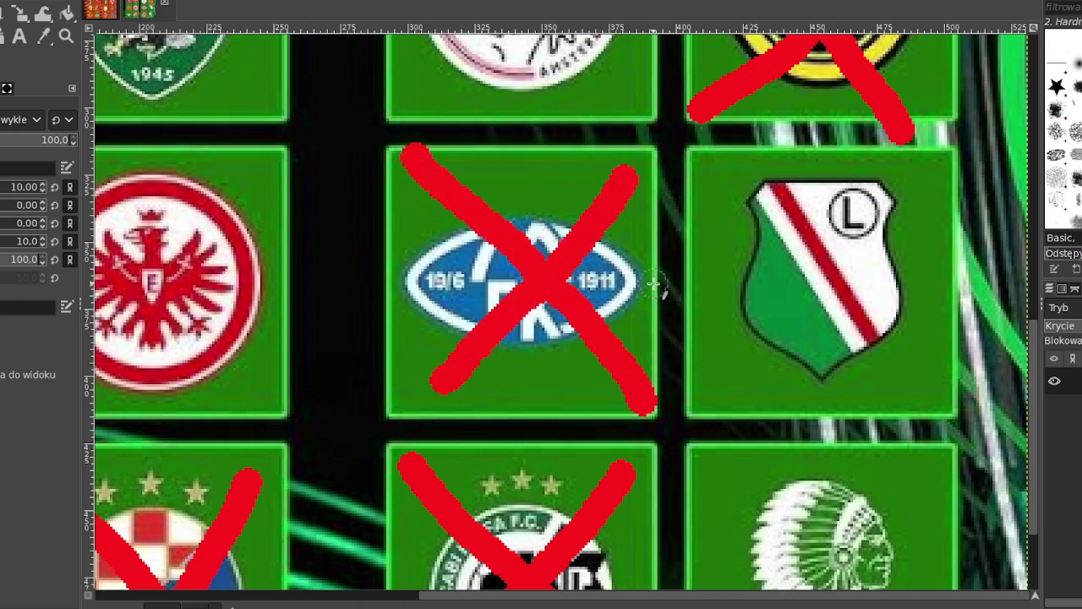
# - Review the marked predictions on the whole Conference League and Europa League images, ending on the Conference League one
pyautogui.scroll(-2, 657, 285)
pyautogui.scroll(-1, 657, 285)
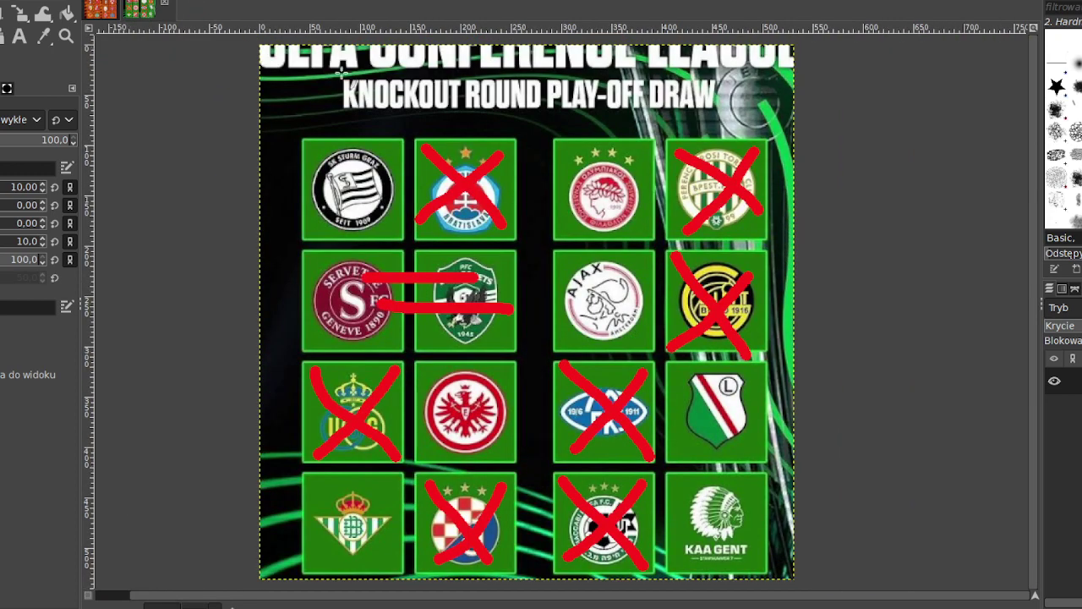
pyautogui.click(102, 9)
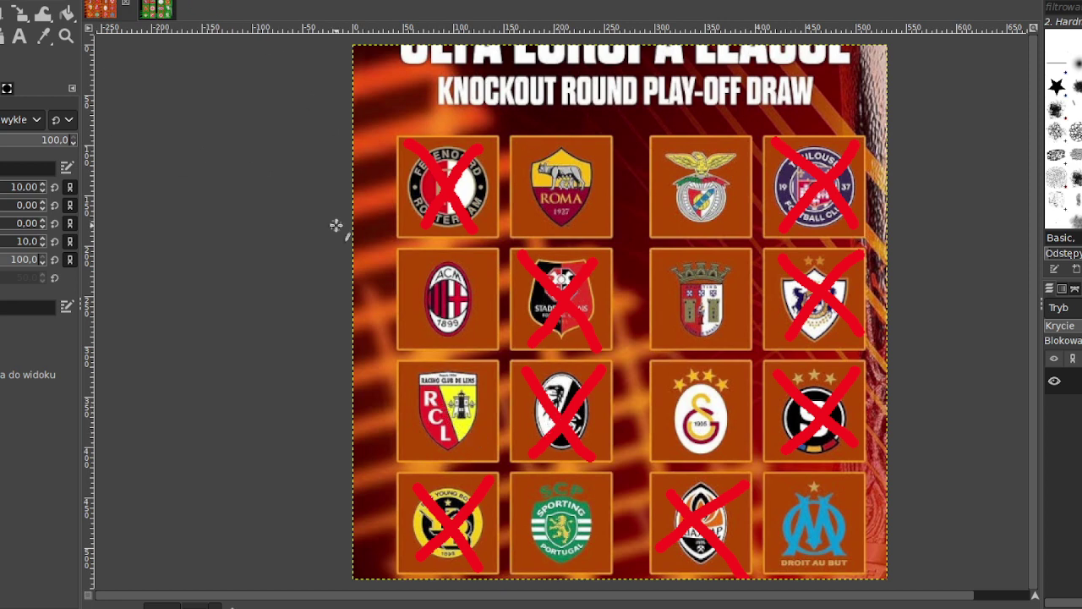
pyautogui.click(156, 8)
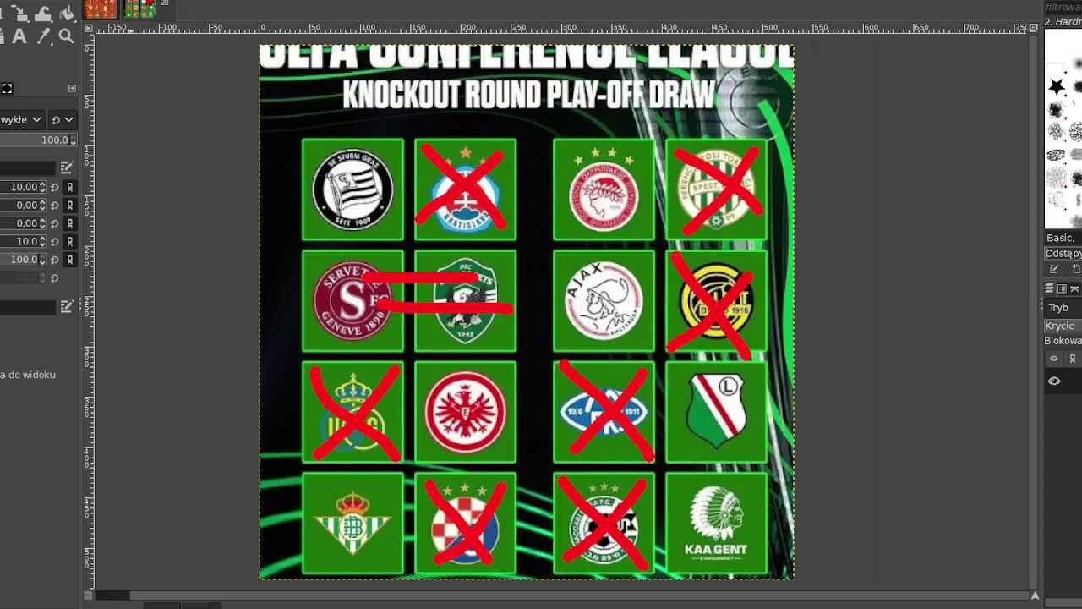